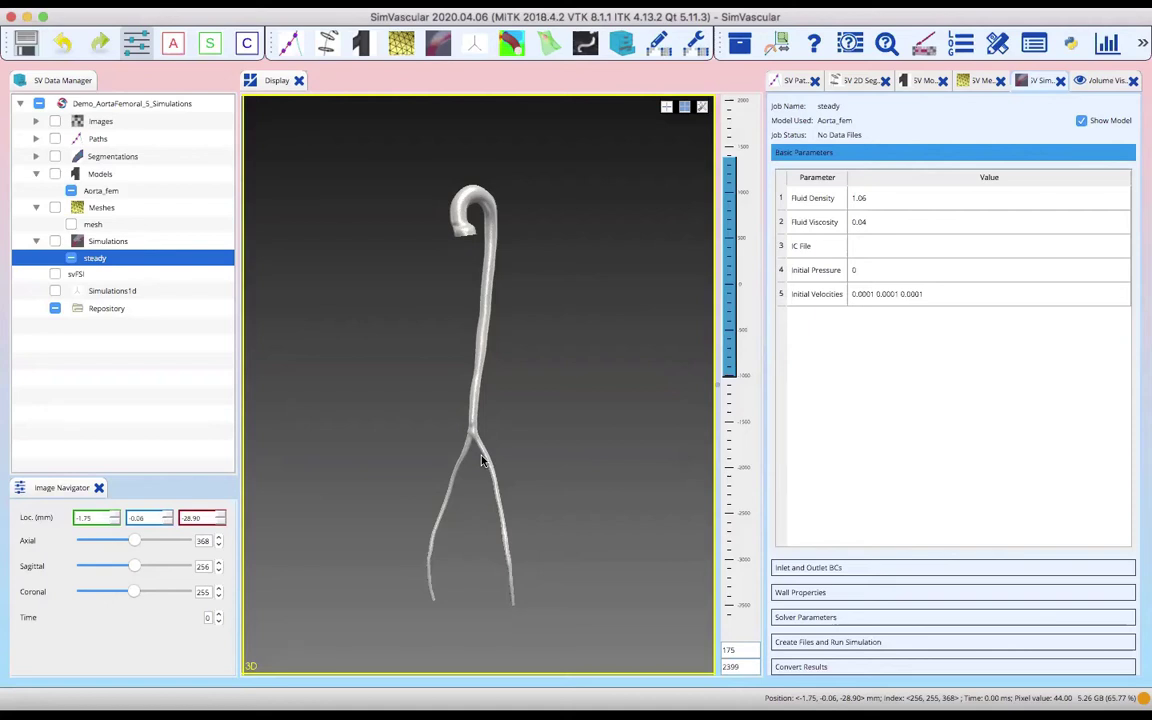
Examine where each cap listed under Inlet and Outlet BCs lies on the aorta model, checking the inlet and both outlets.
click(843, 567)
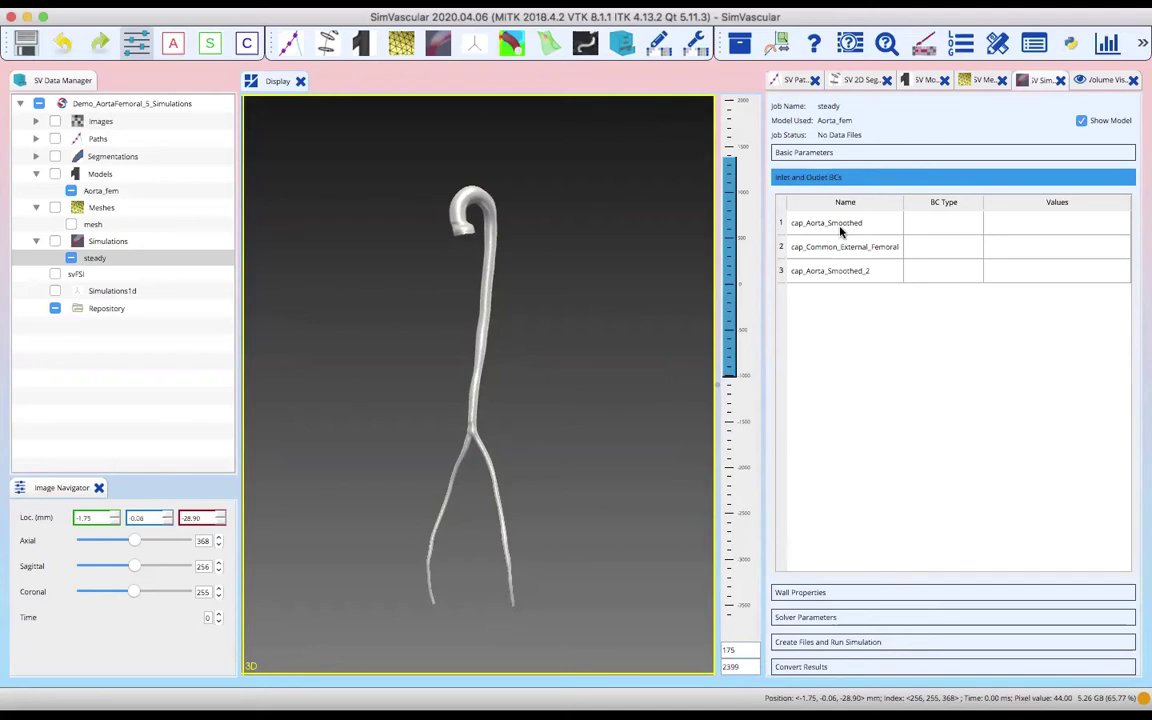
click(845, 226)
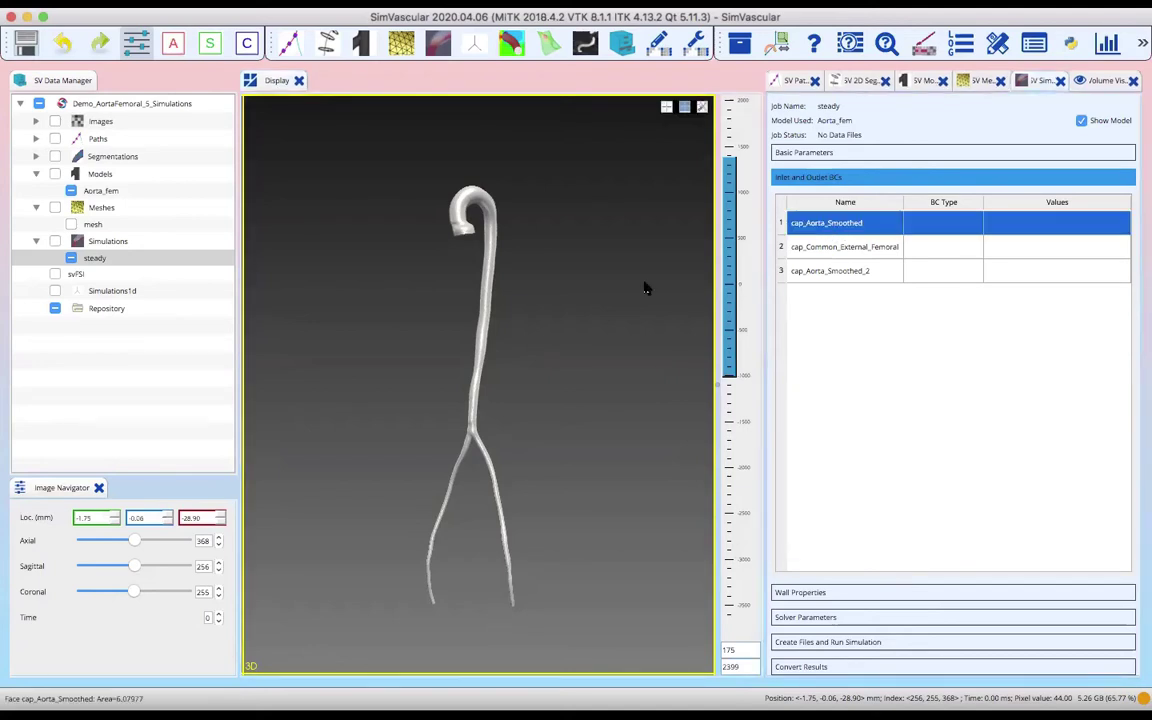
drag(550, 363, 535, 250)
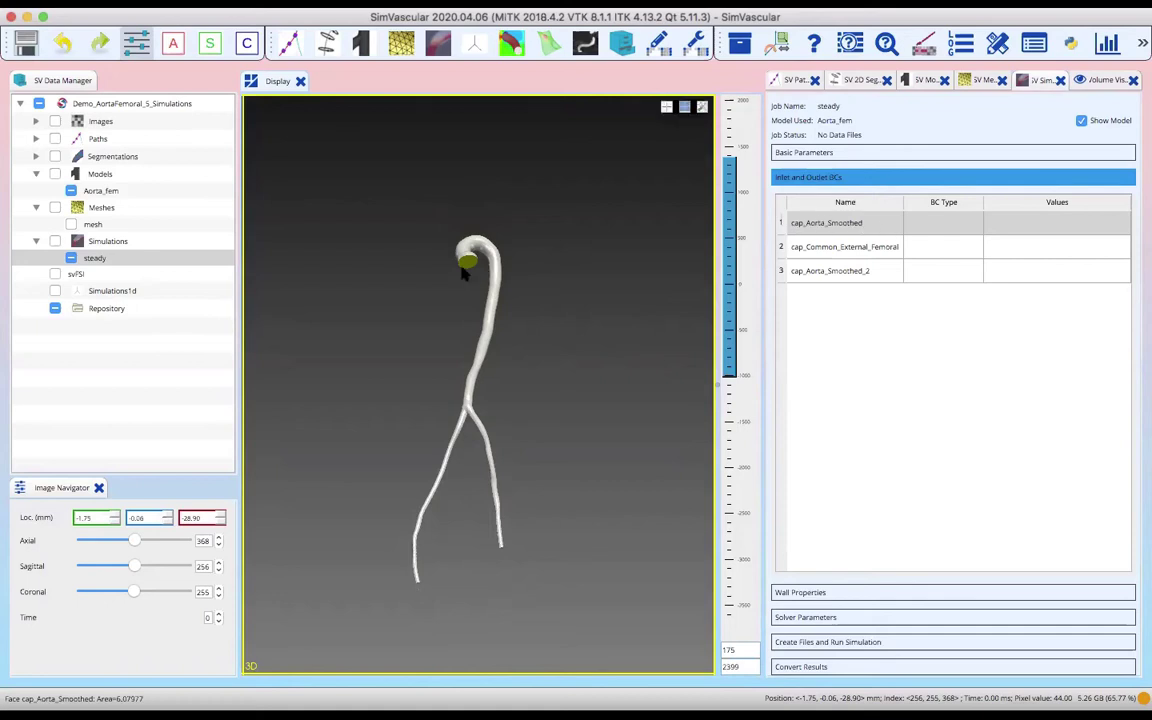
click(812, 248)
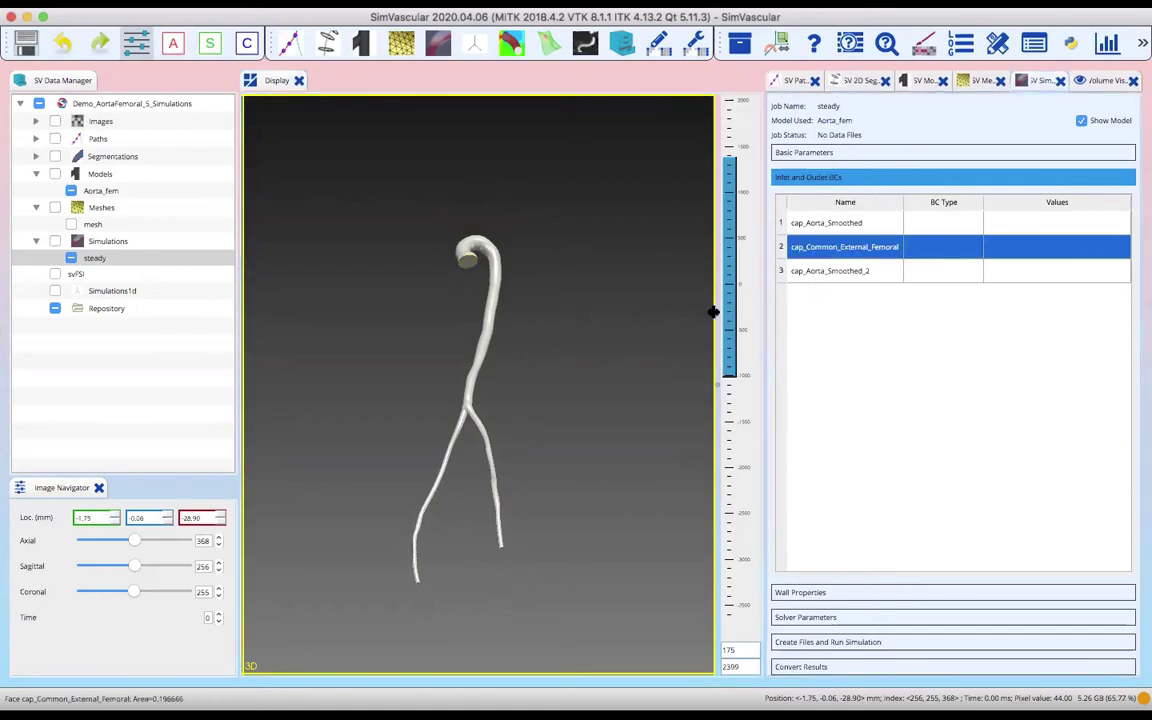
drag(634, 344, 636, 306)
drag(619, 357, 370, 482)
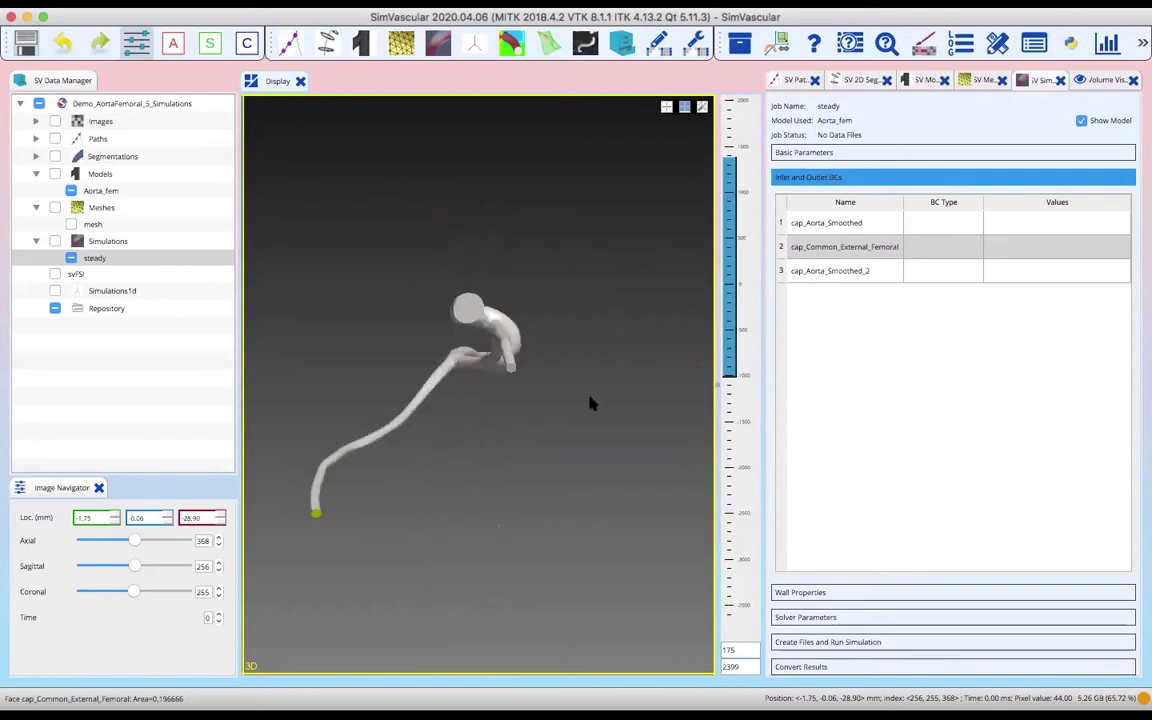
click(829, 272)
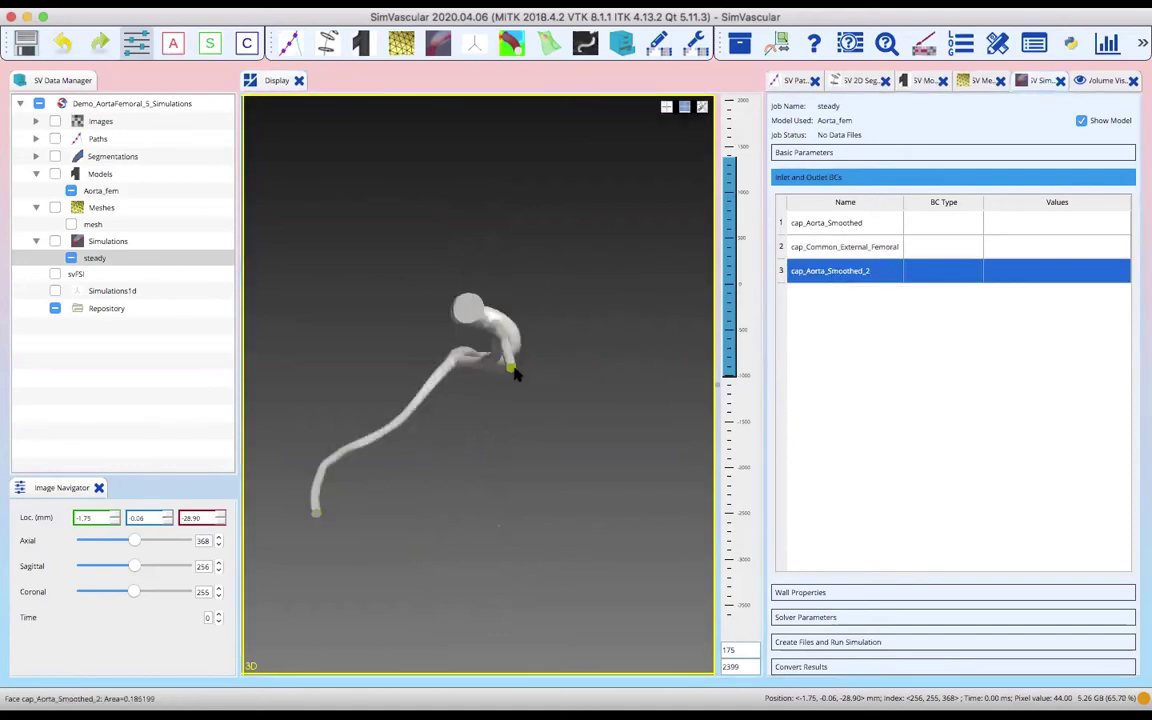
drag(532, 329, 558, 360)
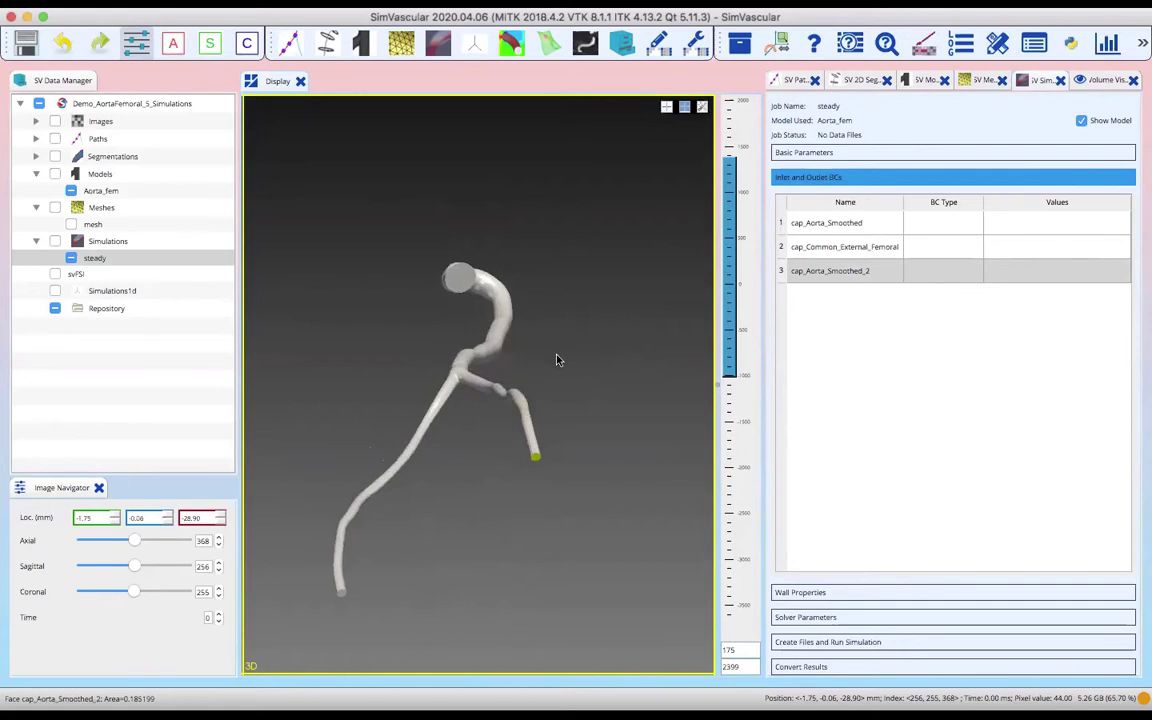
click(800, 223)
drag(622, 321, 572, 438)
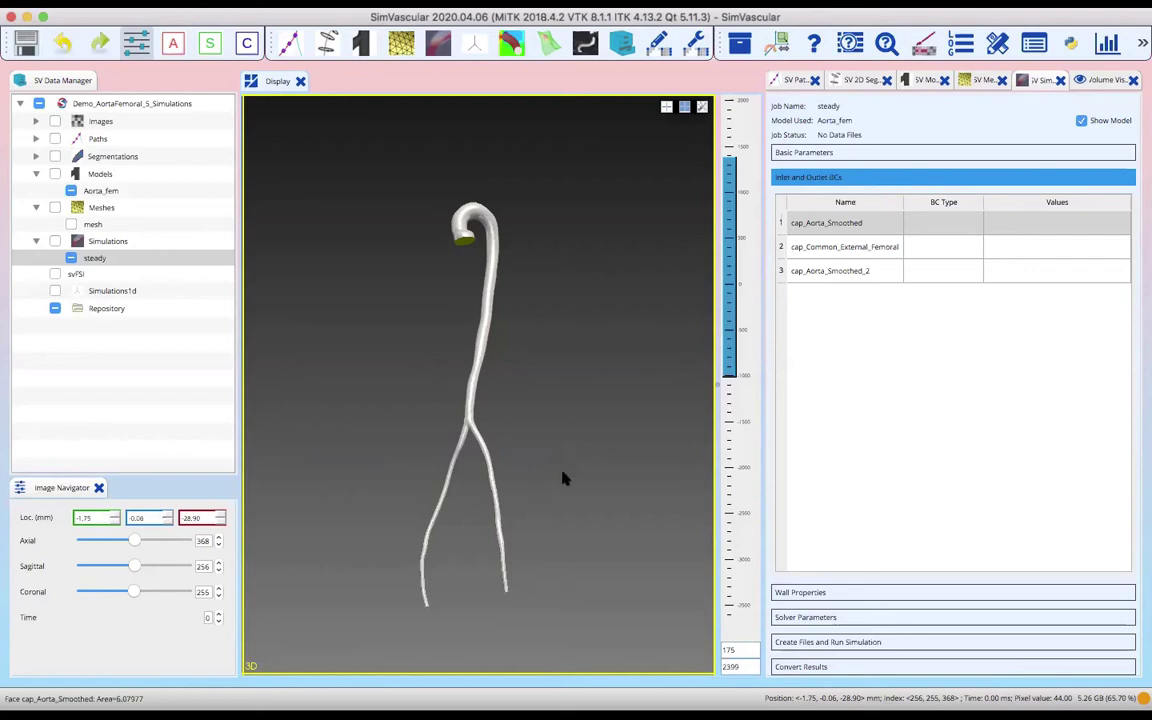
middle_drag(560, 475, 555, 437)
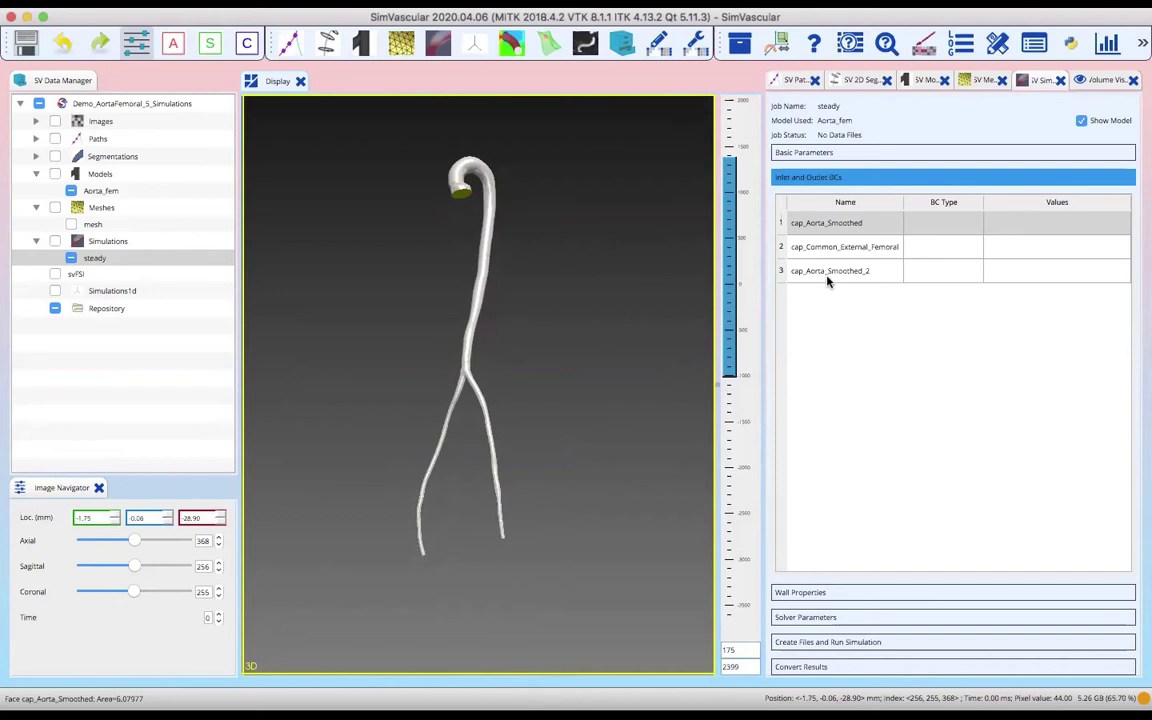
drag(626, 333, 626, 350)
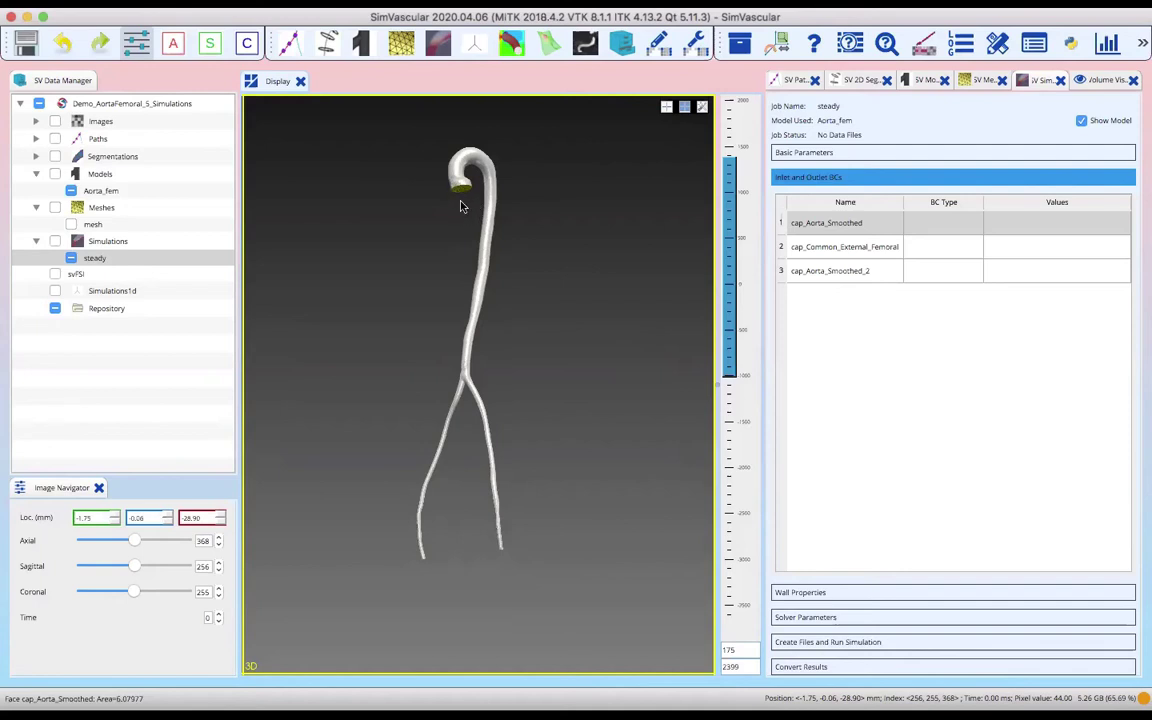
Set up the boundary condition for cap_Aorta_Smoothed as Prescribed Velocities with a parabolic analytic shape.
double_click(838, 224)
drag(546, 312, 637, 271)
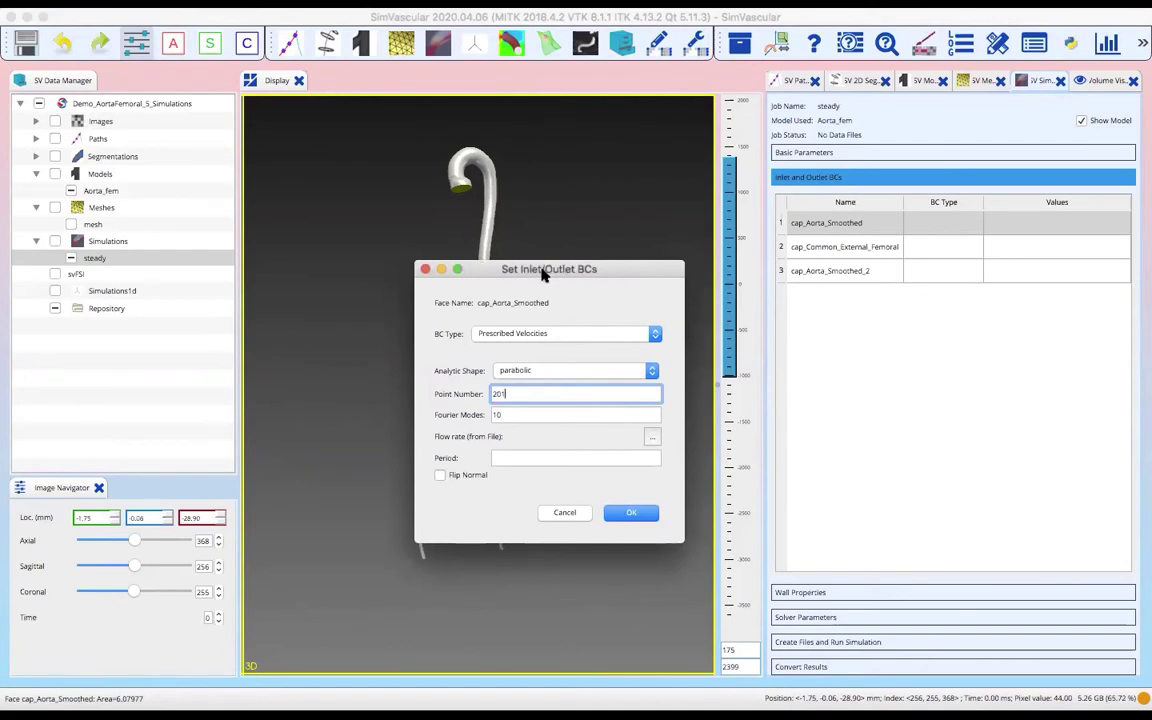
click(655, 336)
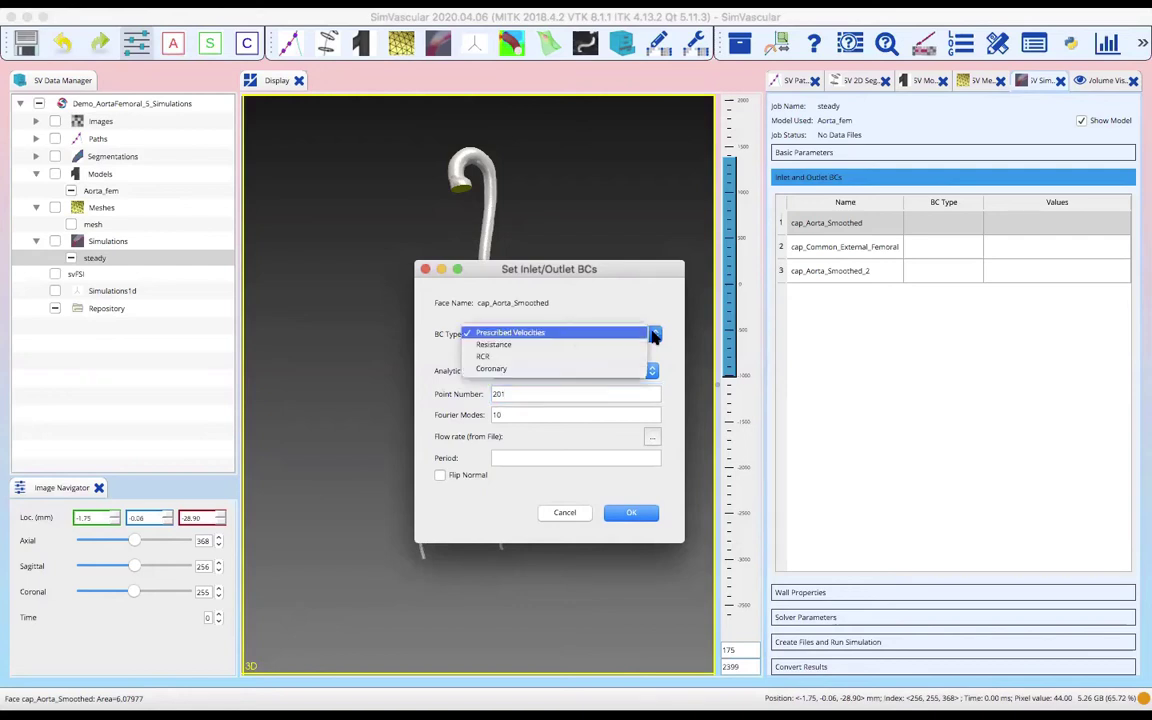
click(548, 334)
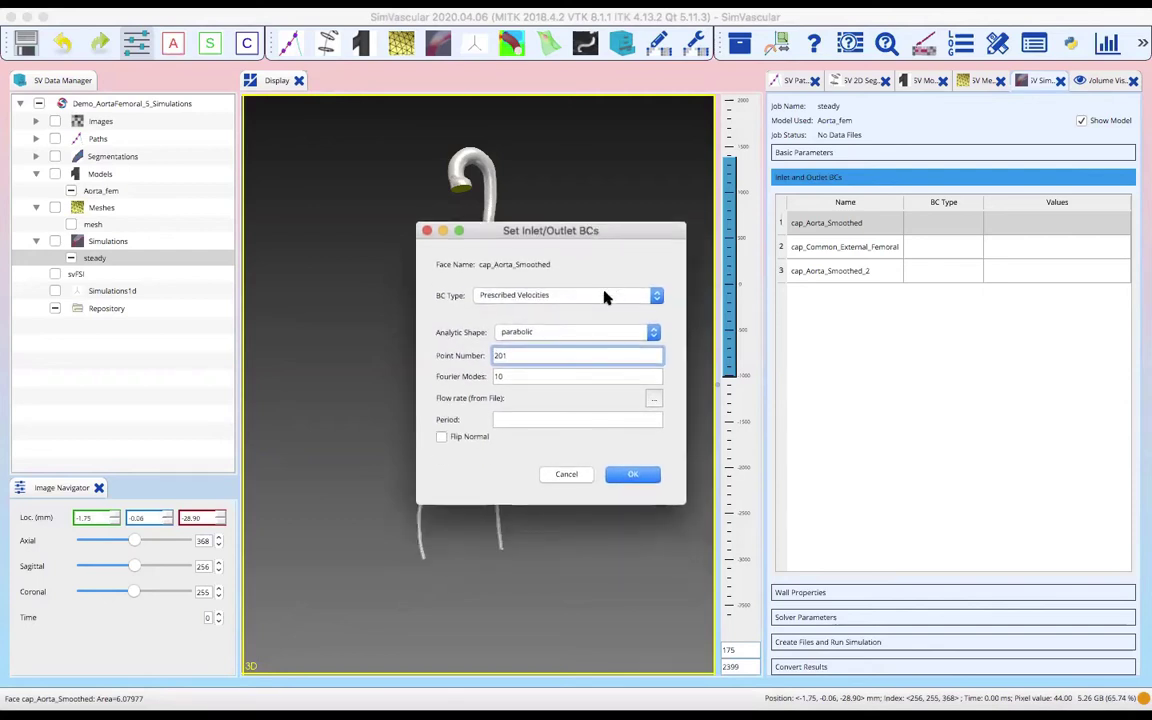
click(653, 333)
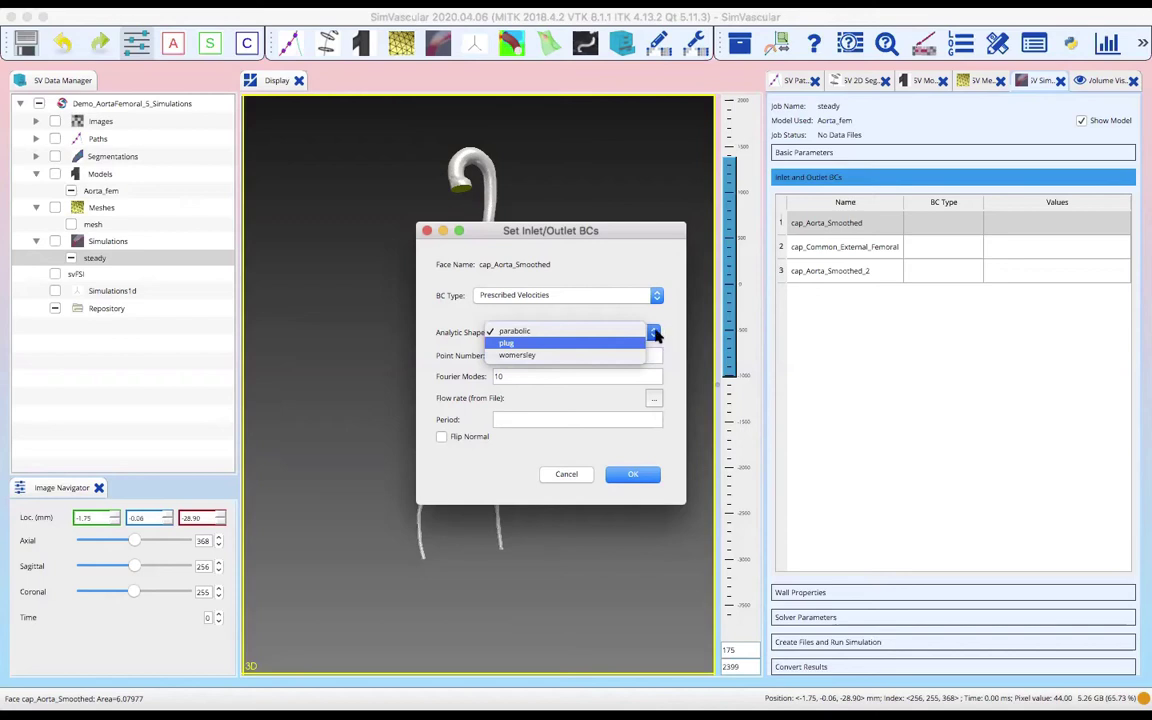
click(620, 340)
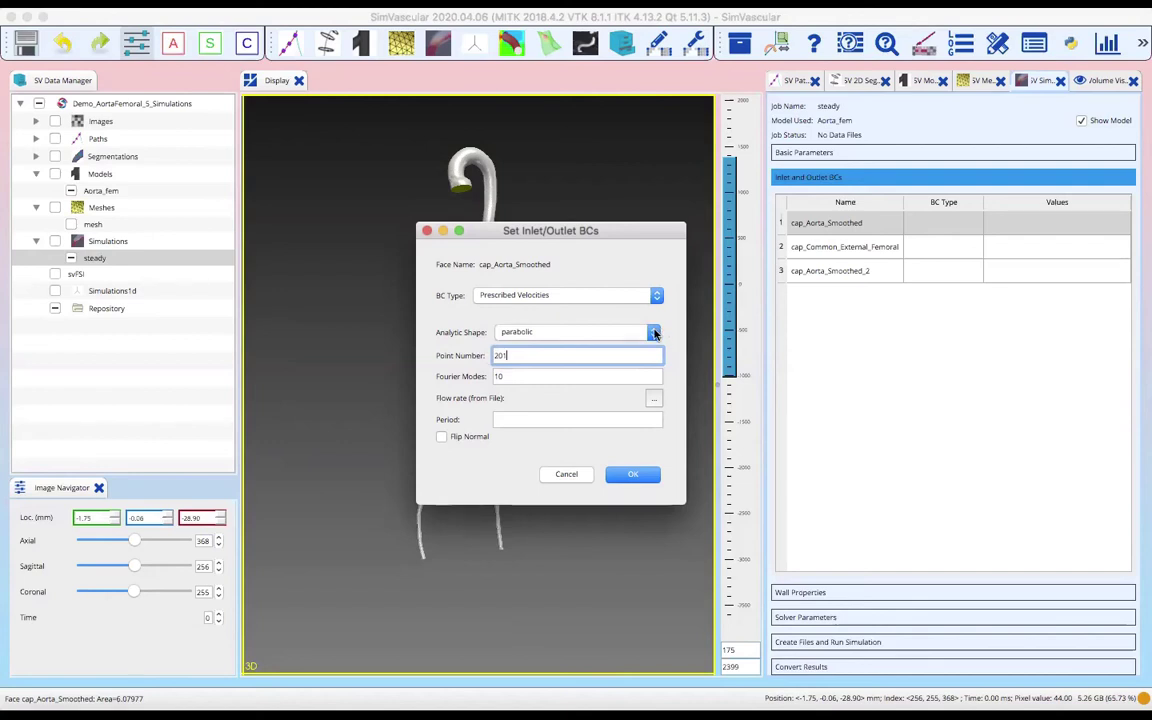
click(654, 333)
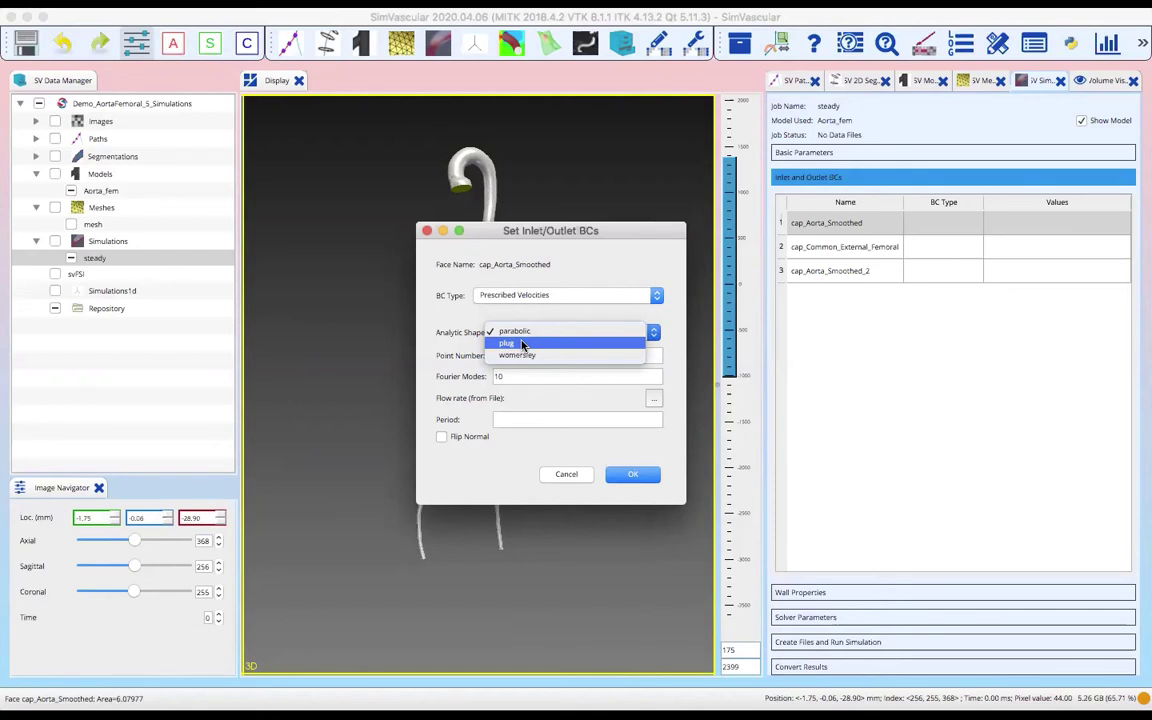
click(591, 336)
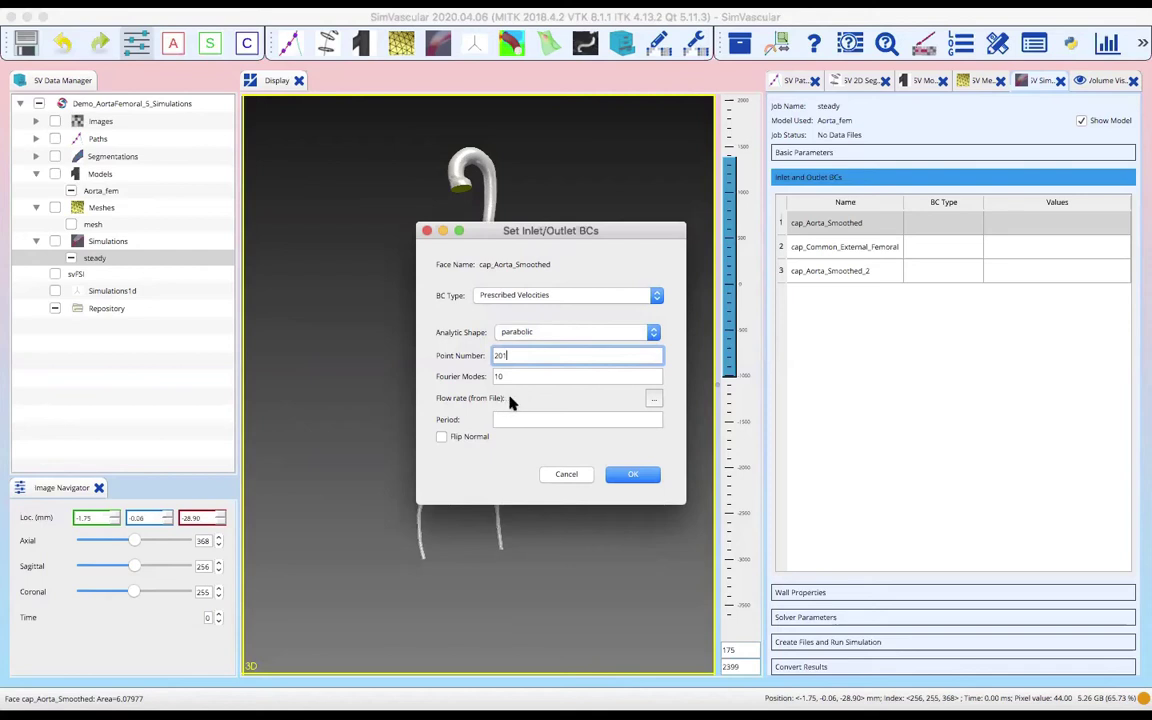
Load steadyflow.txt from the Simulations folder as the inlet's flow rate file.
click(653, 400)
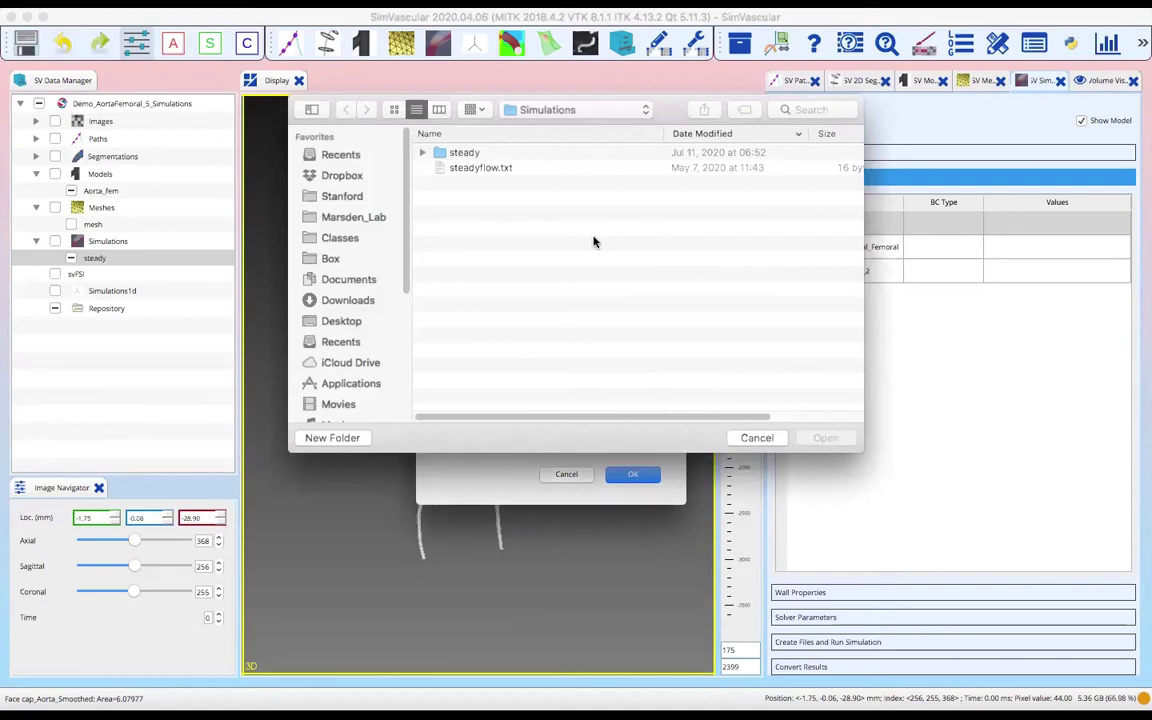
click(571, 169)
click(826, 437)
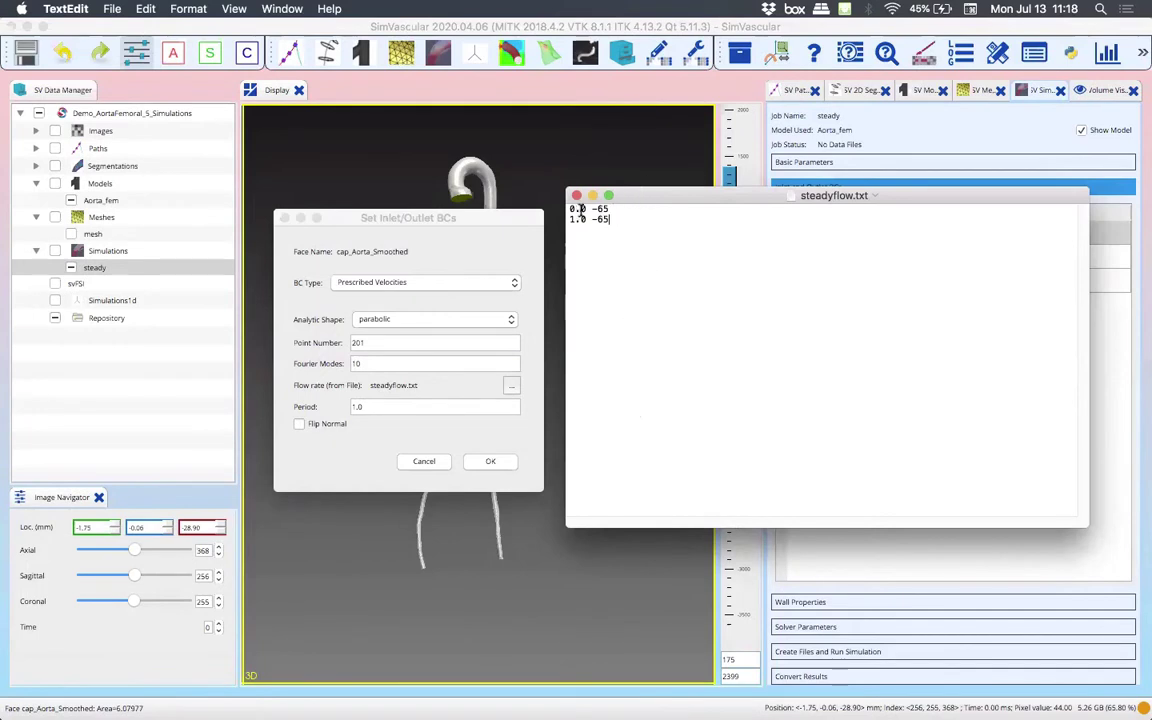
In TextEdit, add the lines "0.5 -65" and "0.75 -65" between the two existing entries of steadyflow.txt.
drag(571, 210, 613, 225)
click(613, 225)
double_click(603, 219)
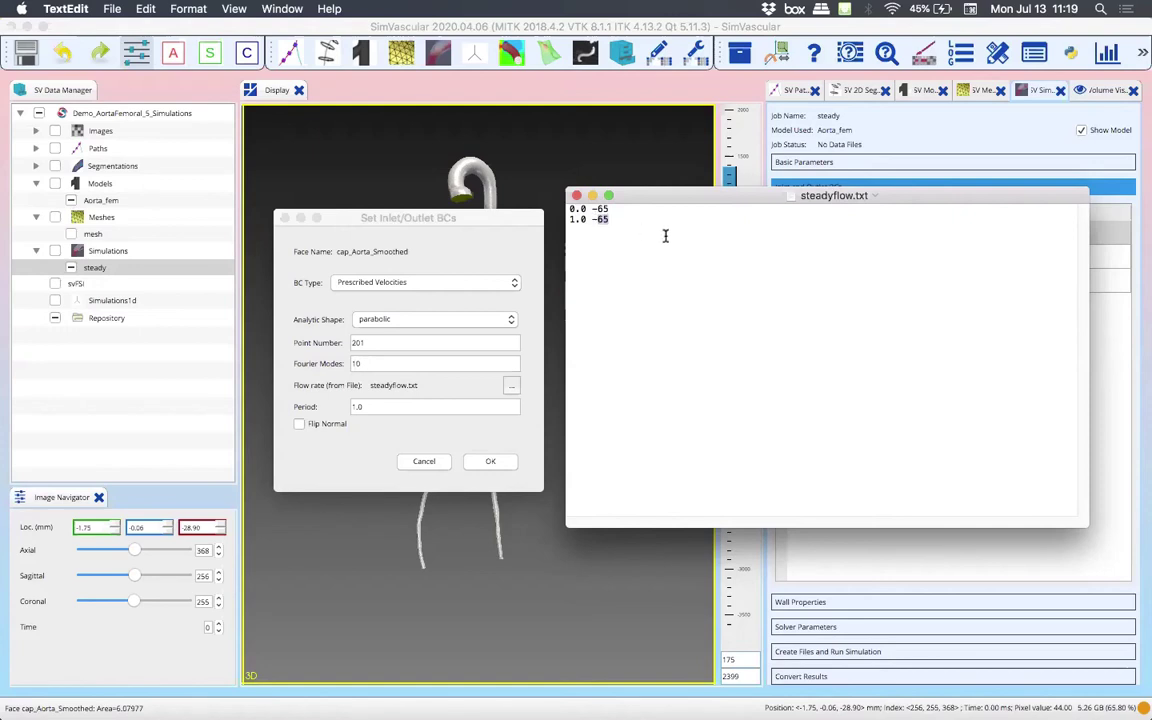
click(600, 236)
click(607, 211)
key(Return)
text(0.5 -65)
key(Return)
text(0.)
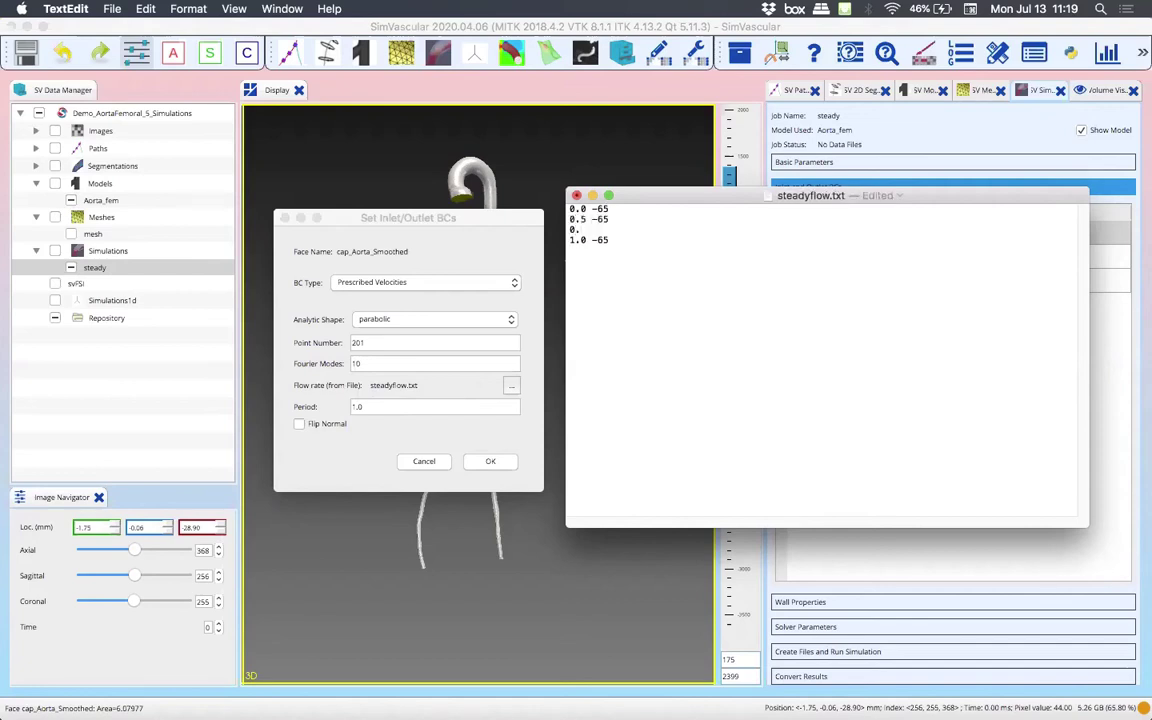
text(75 -65)
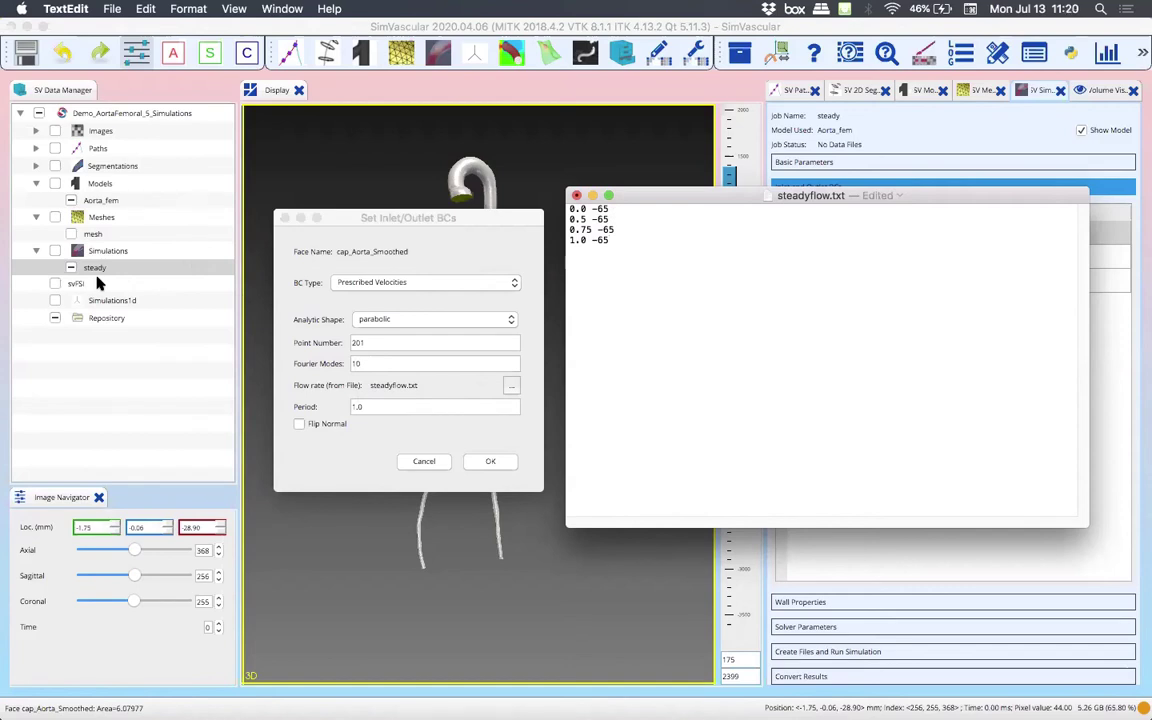
Change the flow values in steadyflow.txt to -50 at time 0.75 and -40 at time 0.5.
click(614, 229)
key(BackSpace)
key(BackSpace)
text(50)
click(609, 219)
key(BackSpace)
key(BackSpace)
text(40)
click(630, 253)
drag(610, 241, 592, 241)
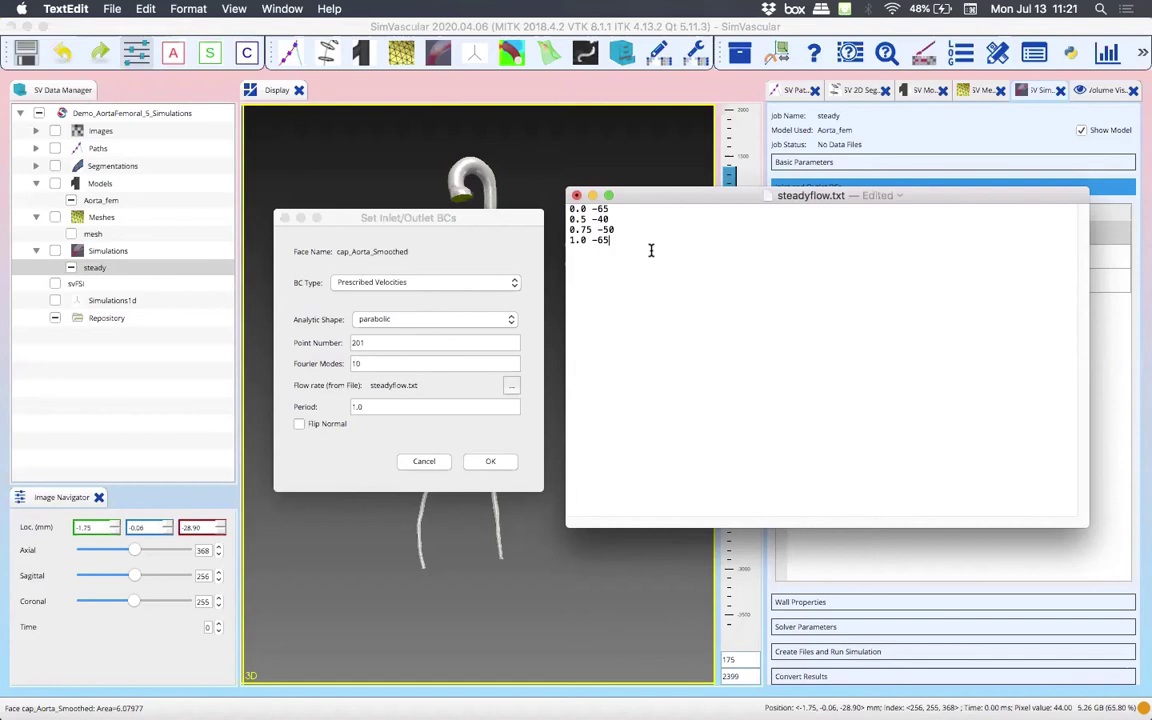
Close the steadyflow.txt document and return to the inlet boundary condition settings in SimVascular.
click(455, 193)
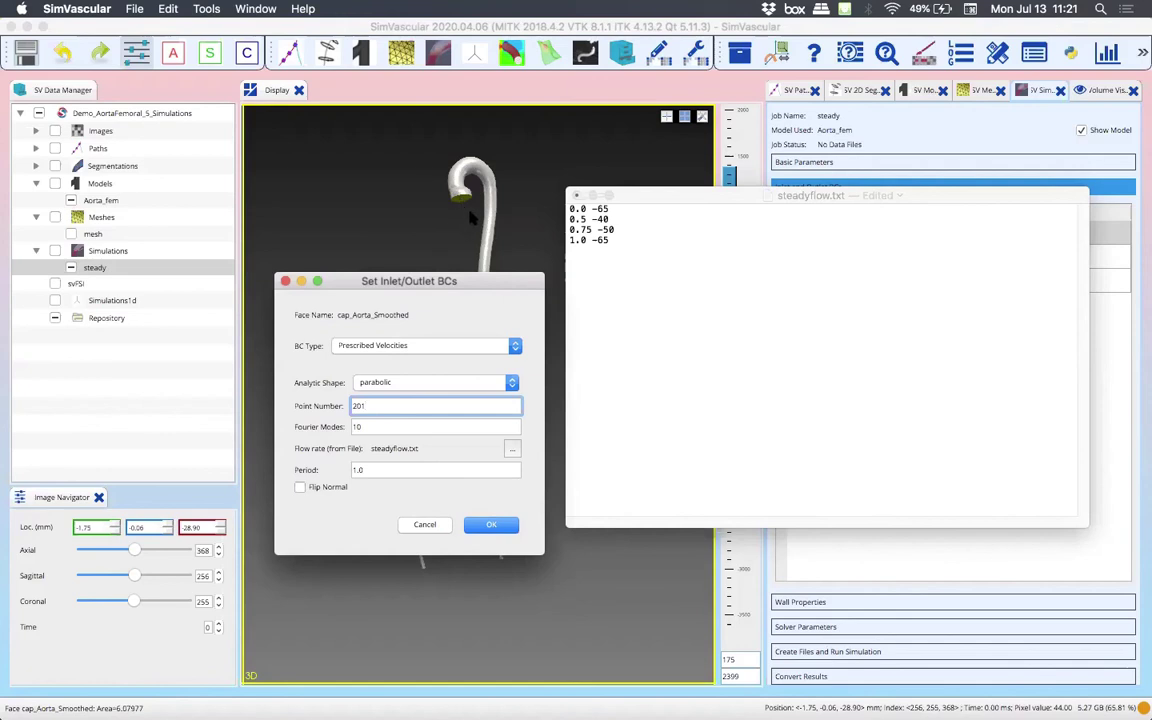
click(597, 240)
click(612, 249)
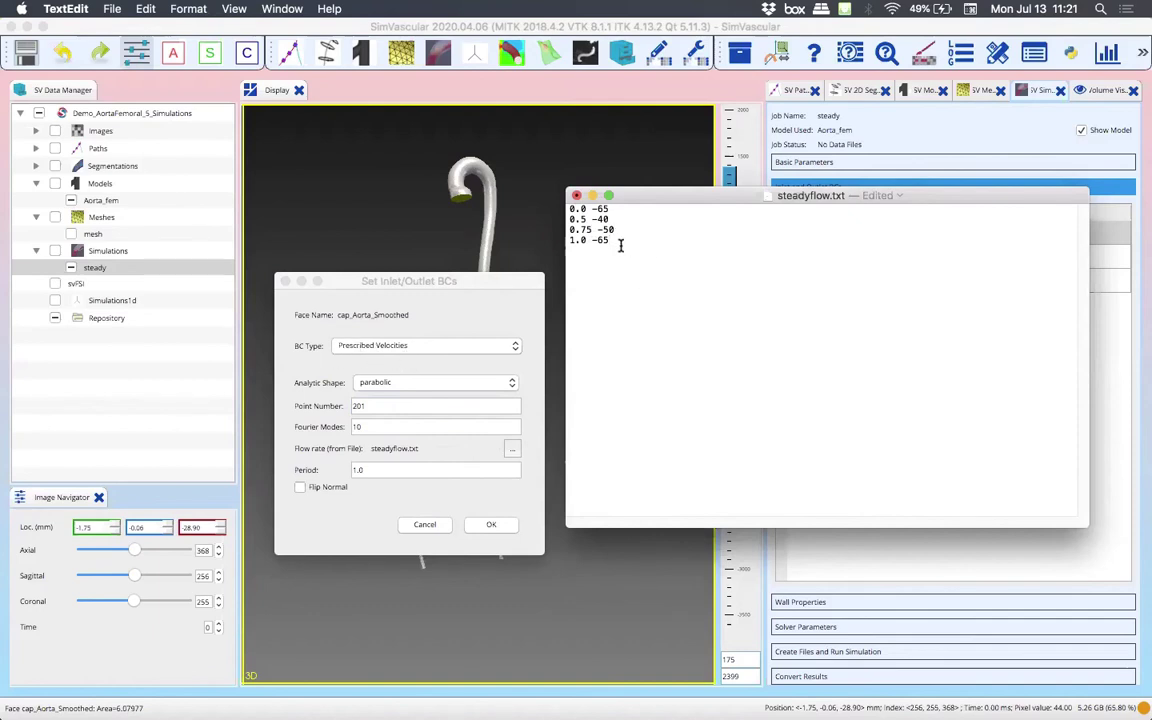
click(577, 196)
click(774, 290)
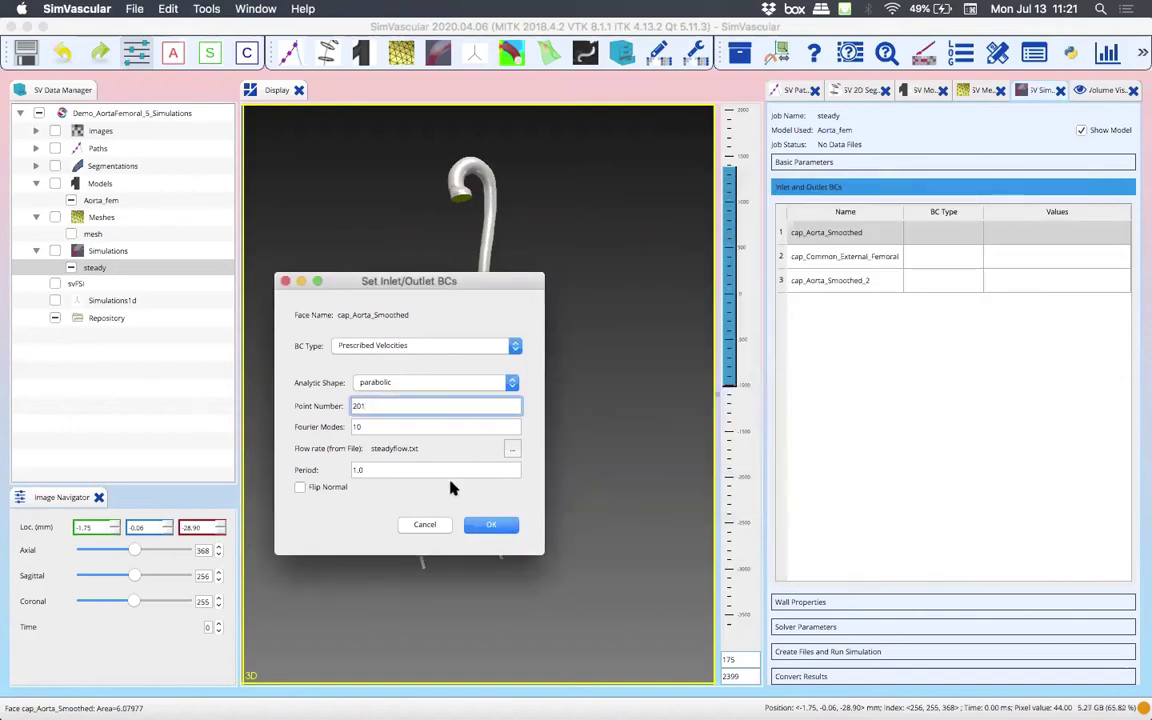
Change the number of Fourier modes and apply the prescribed velocities condition to cap_Aorta_Smoothed.
click(380, 427)
double_click(380, 427)
key(BackSpace)
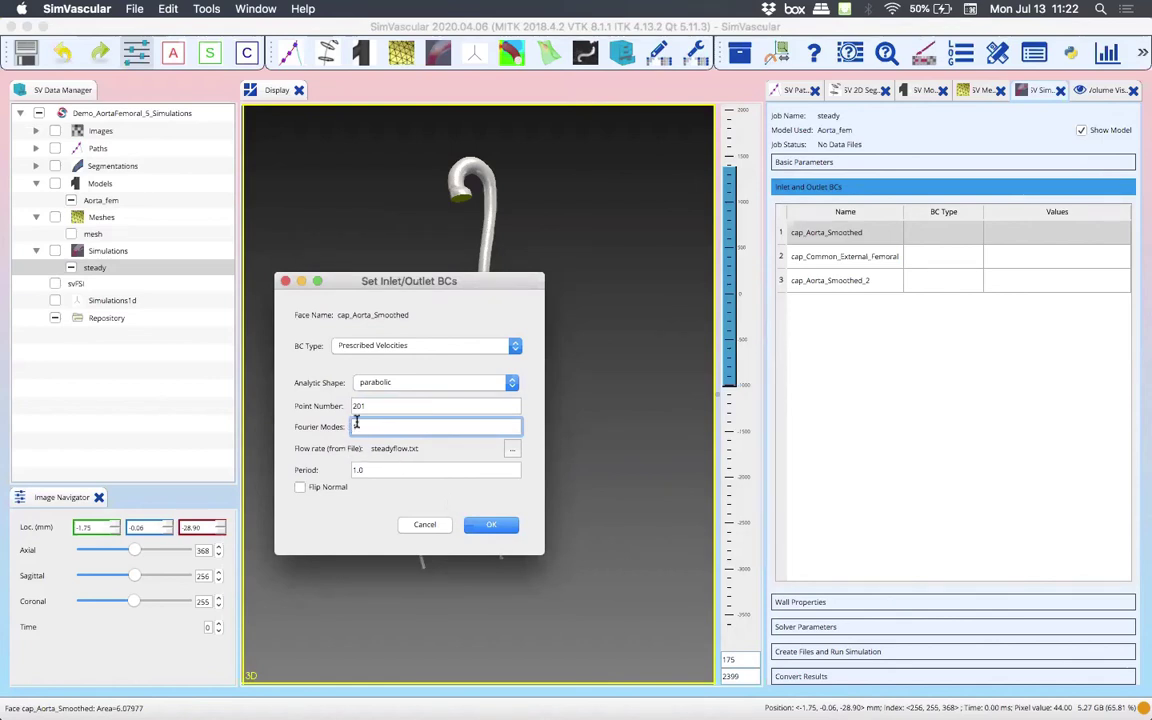
click(491, 531)
click(492, 530)
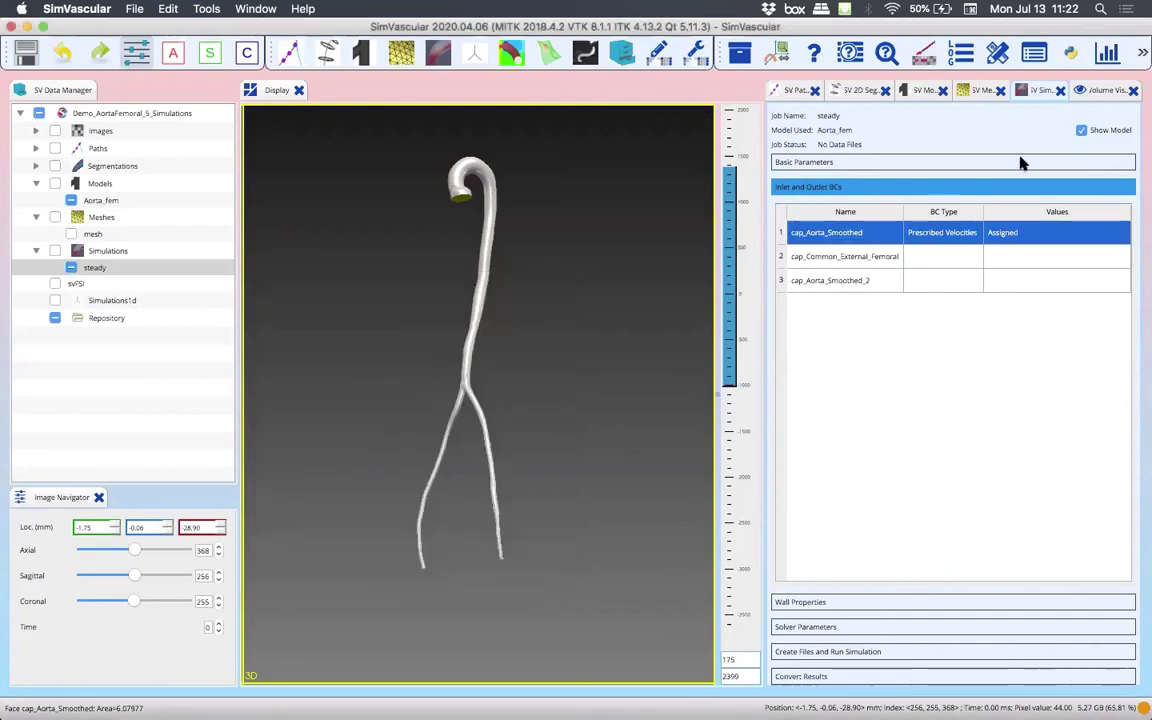
Assign cap_Common_External_Femoral a Resistance boundary condition with resistance 5000 and distal pressure 0.
drag(596, 435, 590, 343)
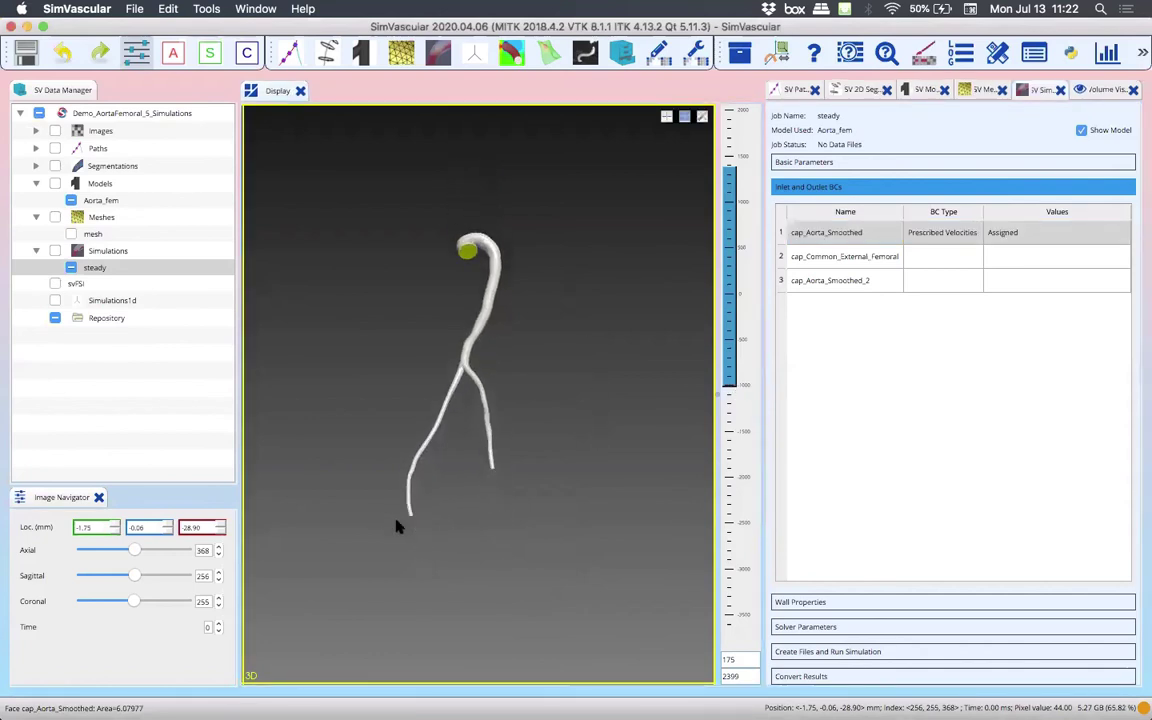
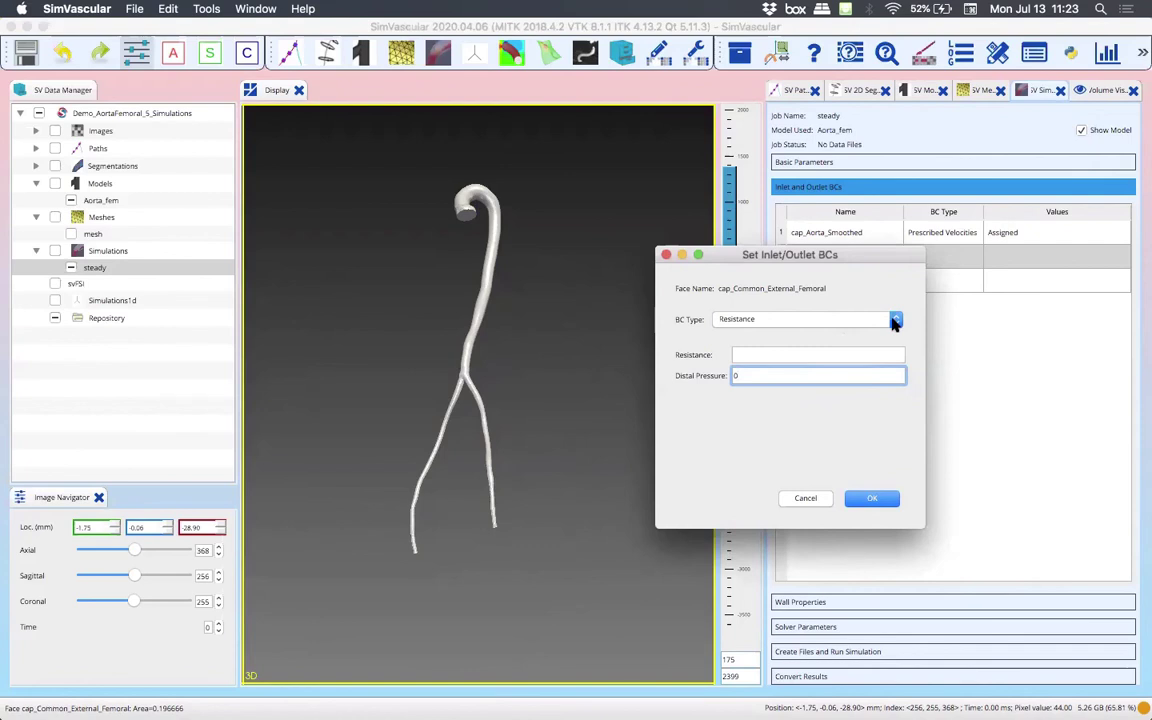
click(857, 355)
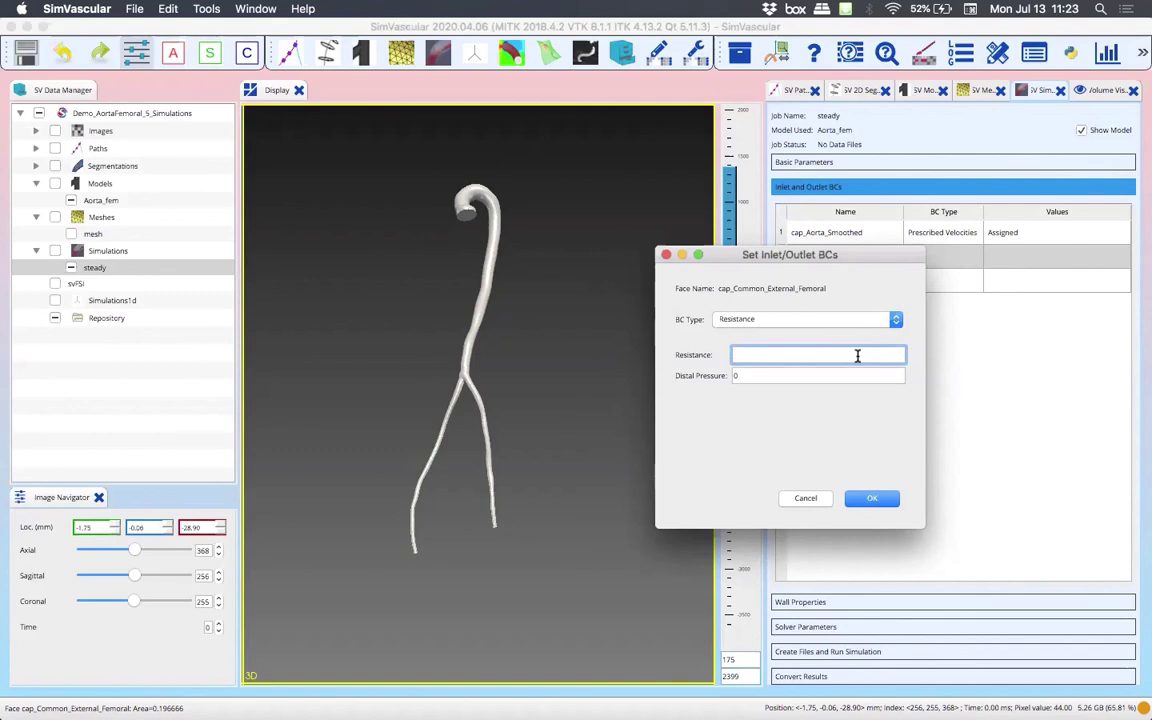
drag(517, 298, 545, 337)
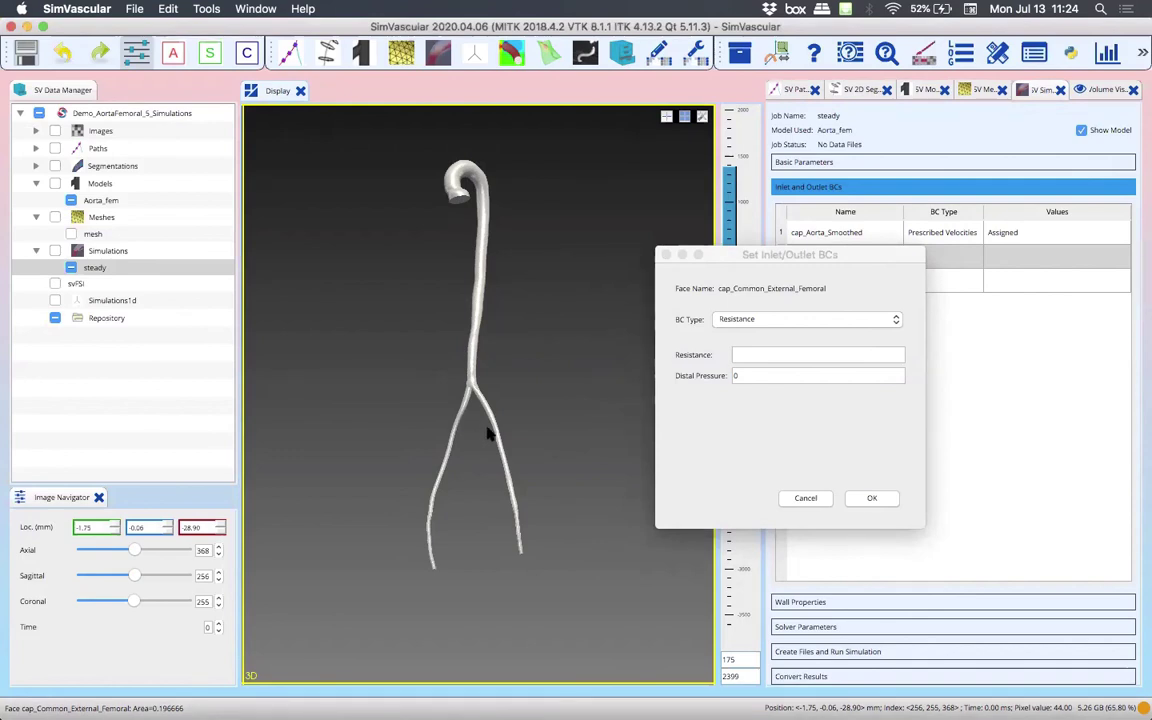
drag(453, 352, 476, 406)
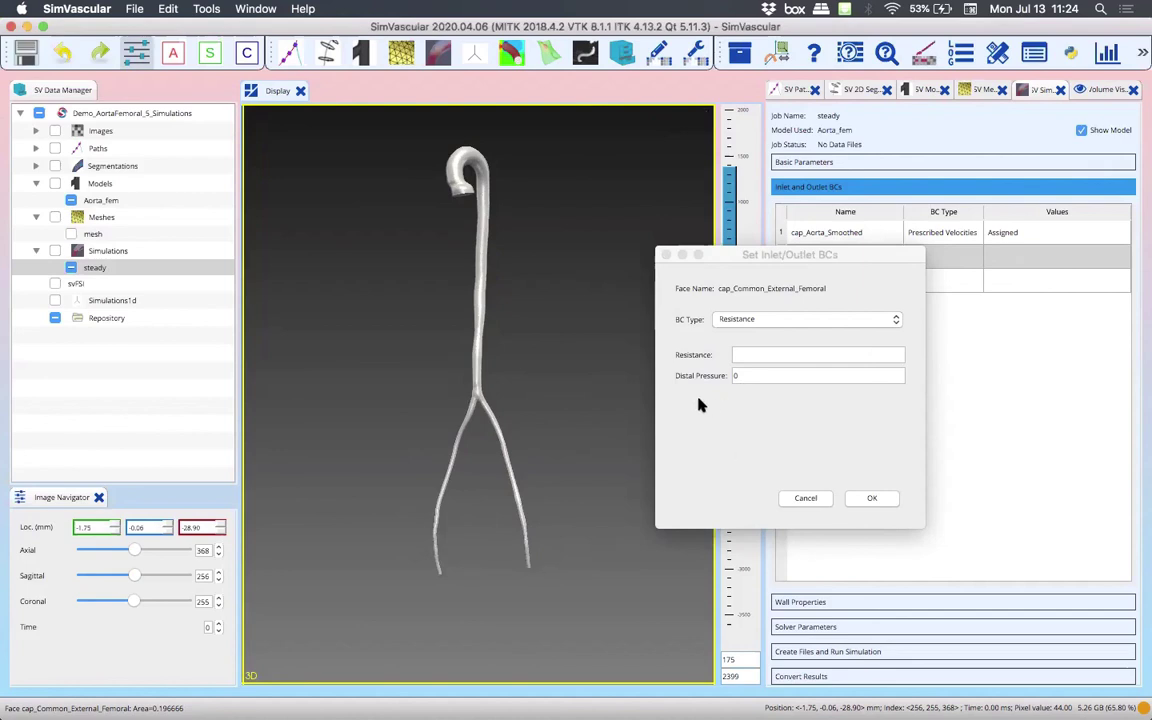
click(755, 354)
text(5000)
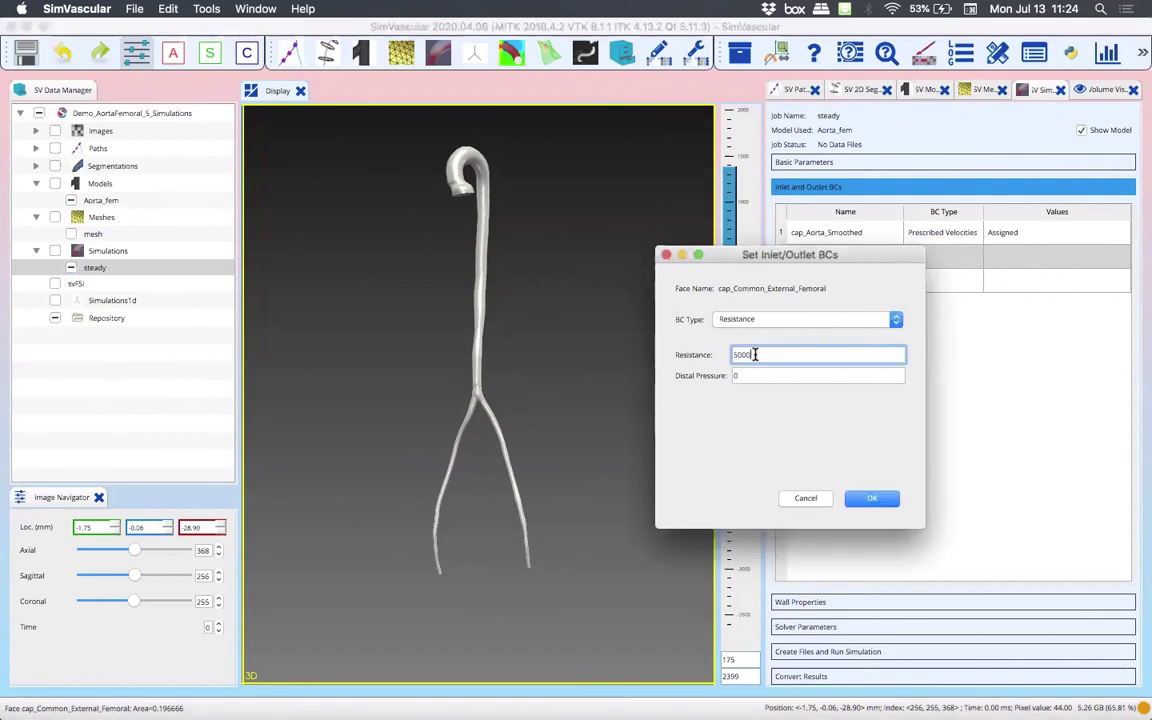
click(755, 375)
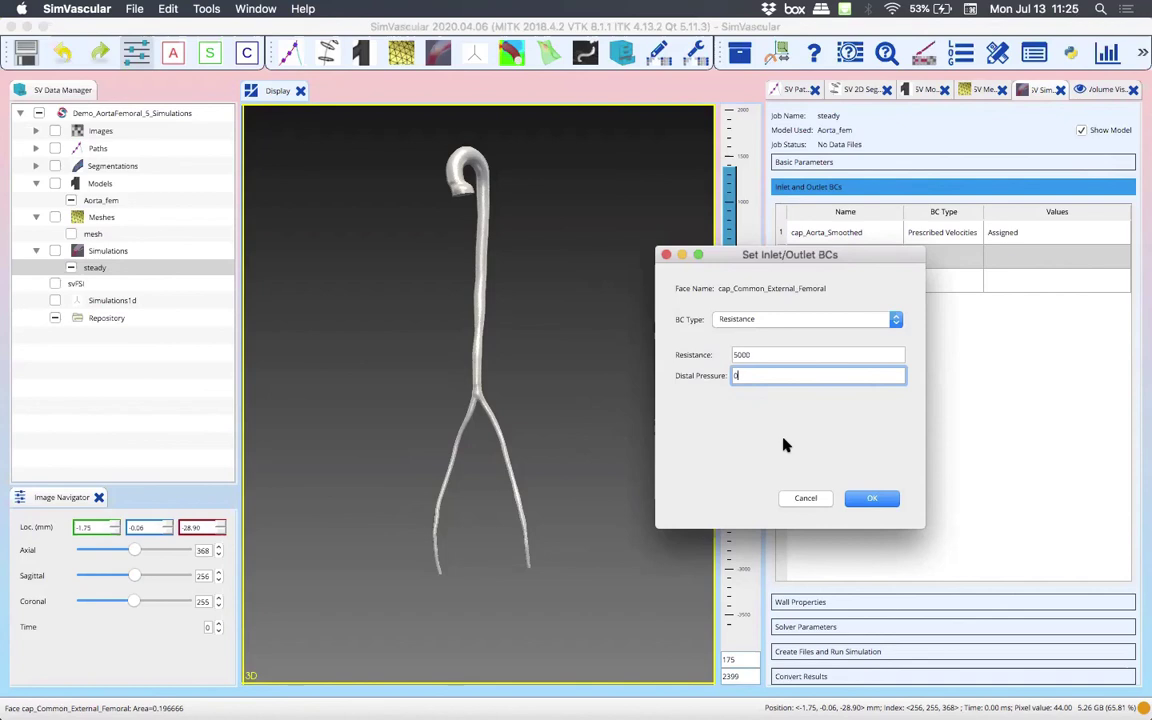
click(881, 500)
Assign the cap_Aorta_Smoothed_2 outlet a Resistance boundary condition with the value 5000.
double_click(922, 278)
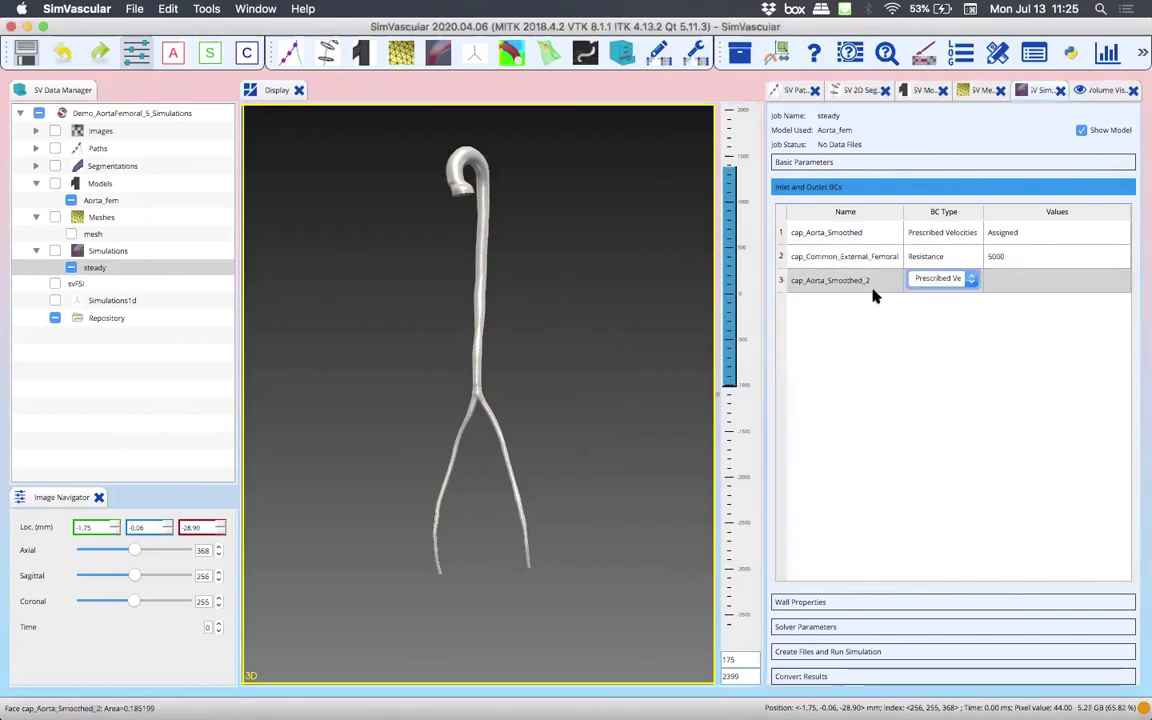
click(958, 284)
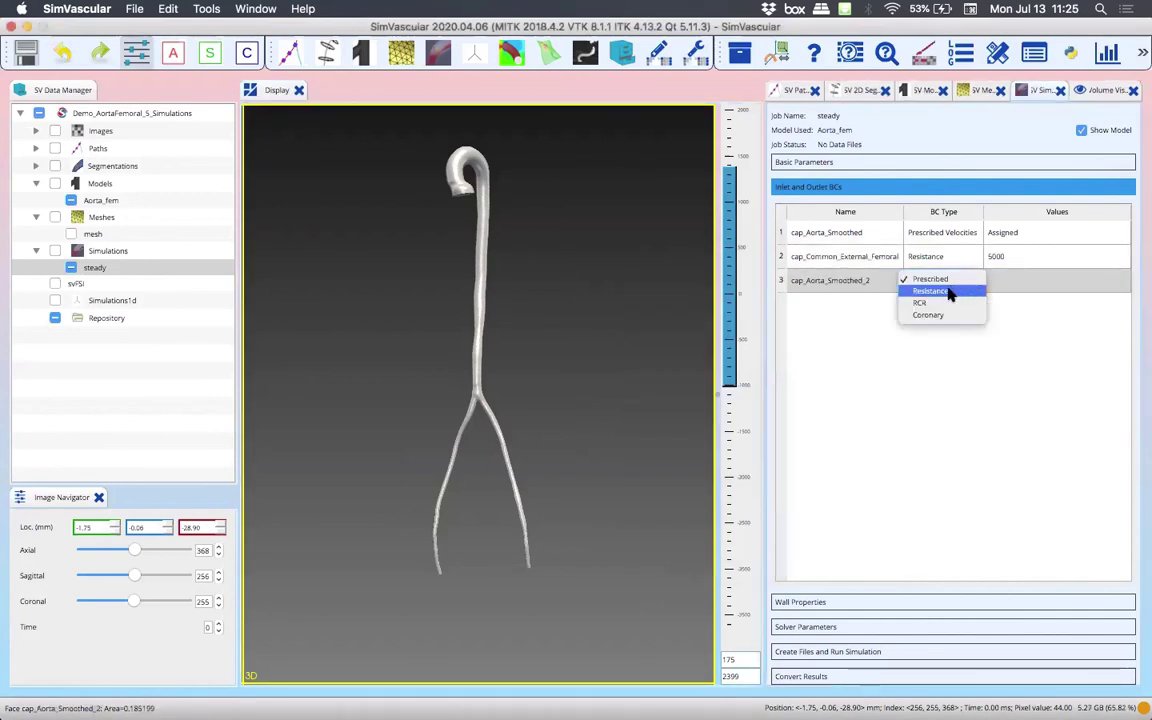
click(950, 291)
click(1005, 281)
click(1005, 281)
text(5000)
click(982, 358)
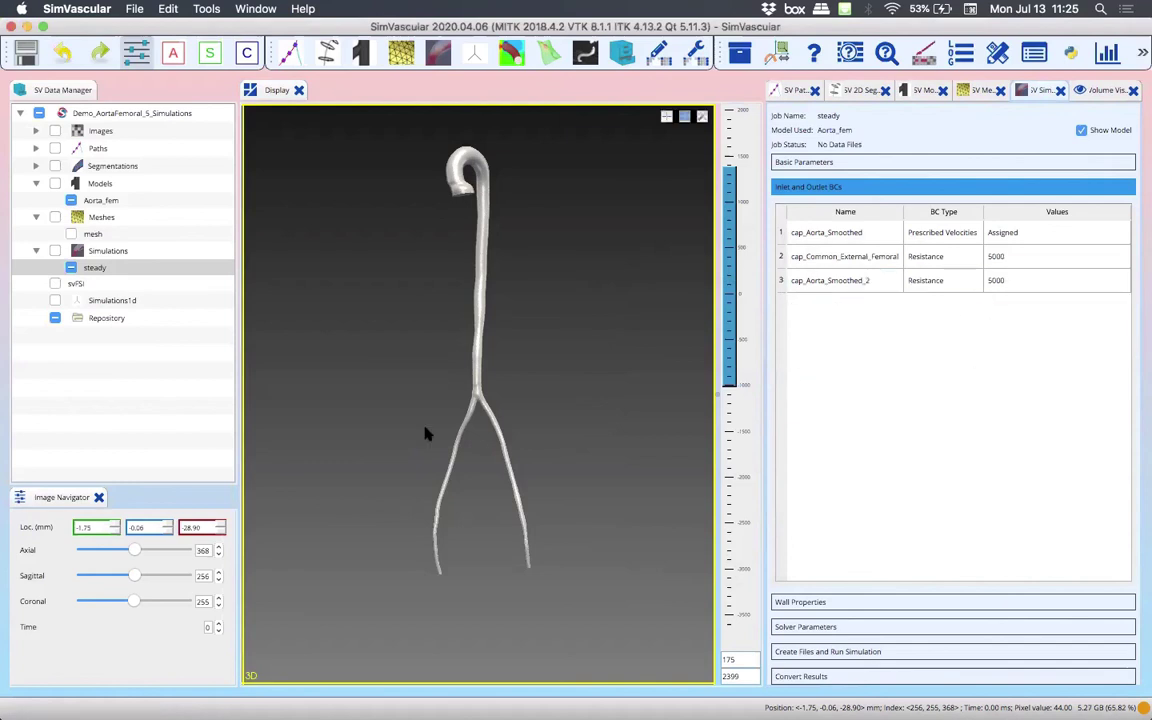
drag(490, 382, 463, 366)
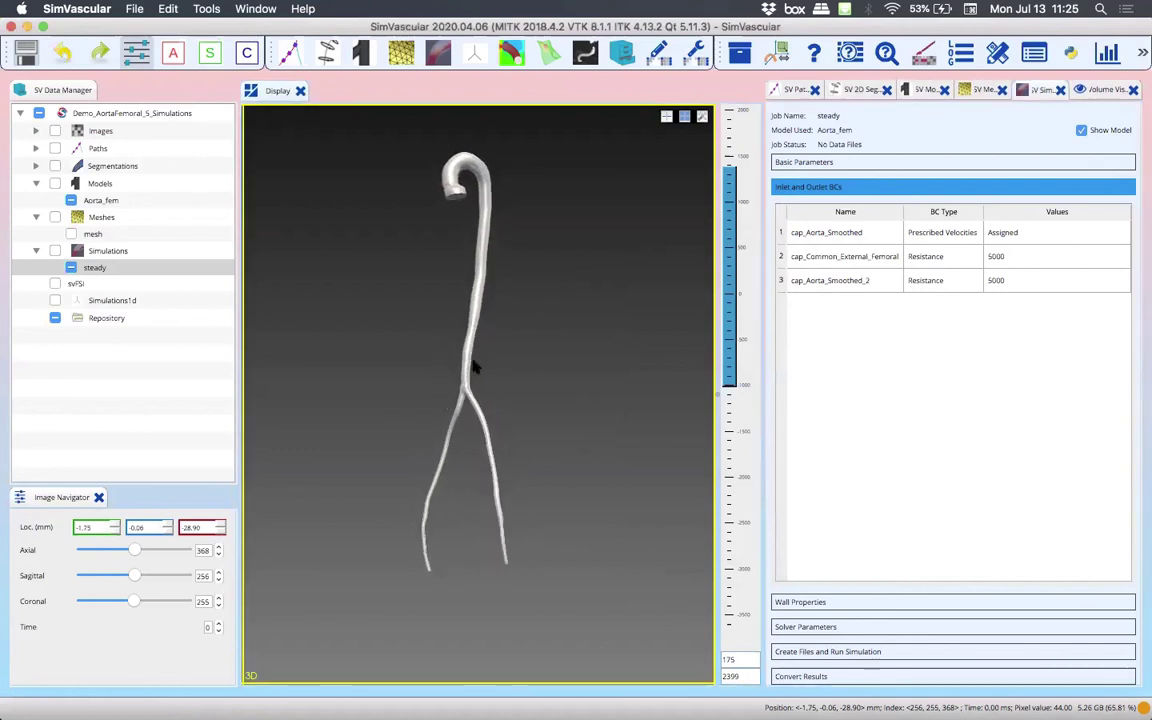